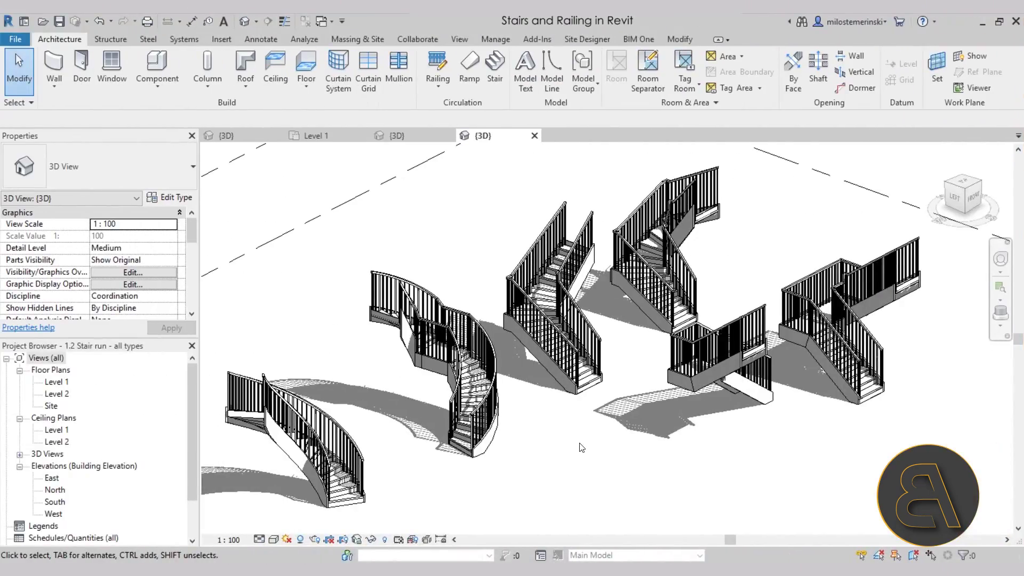
Orbit the stair run models to view them from above, then switch to the 1.5 Multistory stair 3D view.
{"action": "middle_click_drag", "start_coordinate": [585, 466], "coordinate": [585, 466]}
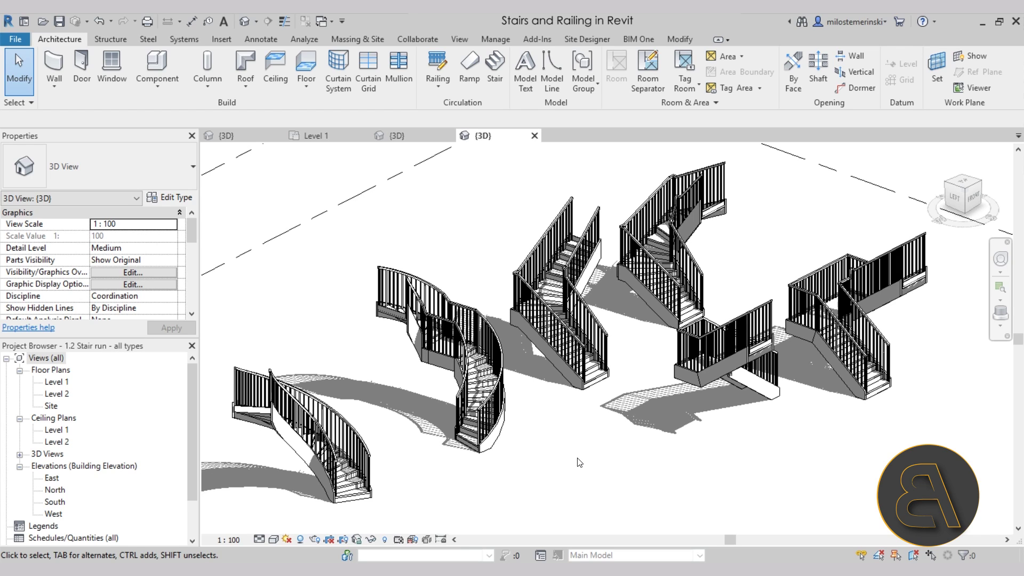
{"action": "middle_click_drag", "start_coordinate": [699, 453], "coordinate": [568, 426], "text": "shift"}
{"action": "scroll", "coordinate": [598, 414], "scroll_direction": "down", "scroll_amount": 2}
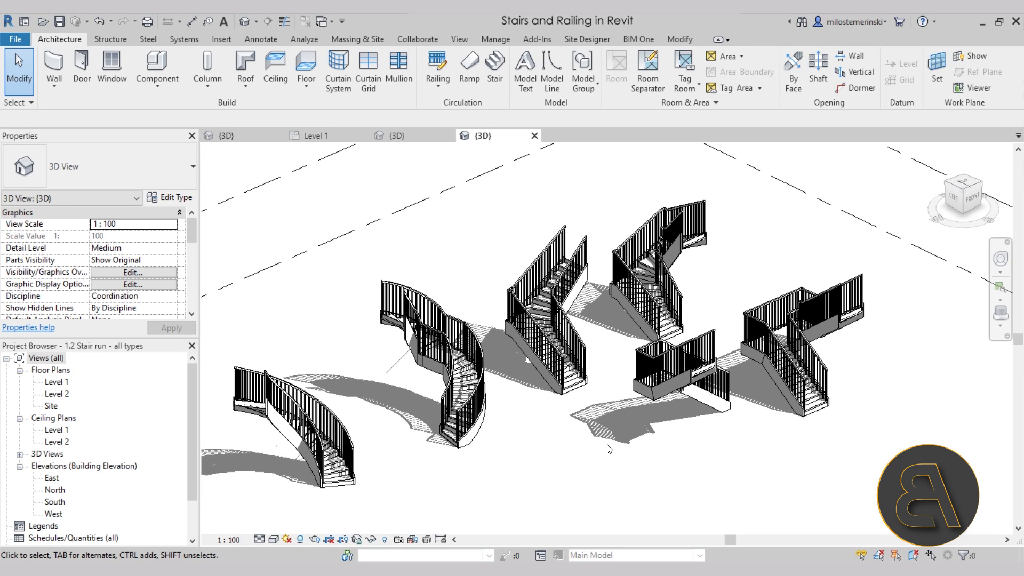
{"action": "left_click", "coordinate": [397, 136]}
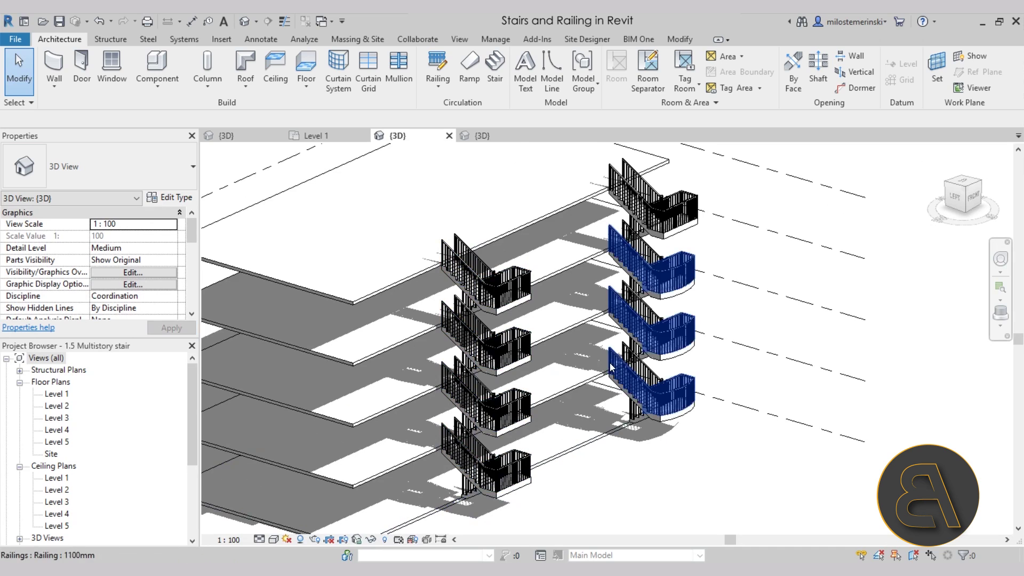
Select and clear the multistory stair, then pan the 1.7 Level 1 plan with its 17 numbered risers.
{"action": "middle_click_drag", "start_coordinate": [660, 460], "coordinate": [660, 456]}
{"action": "left_click", "coordinate": [655, 408]}
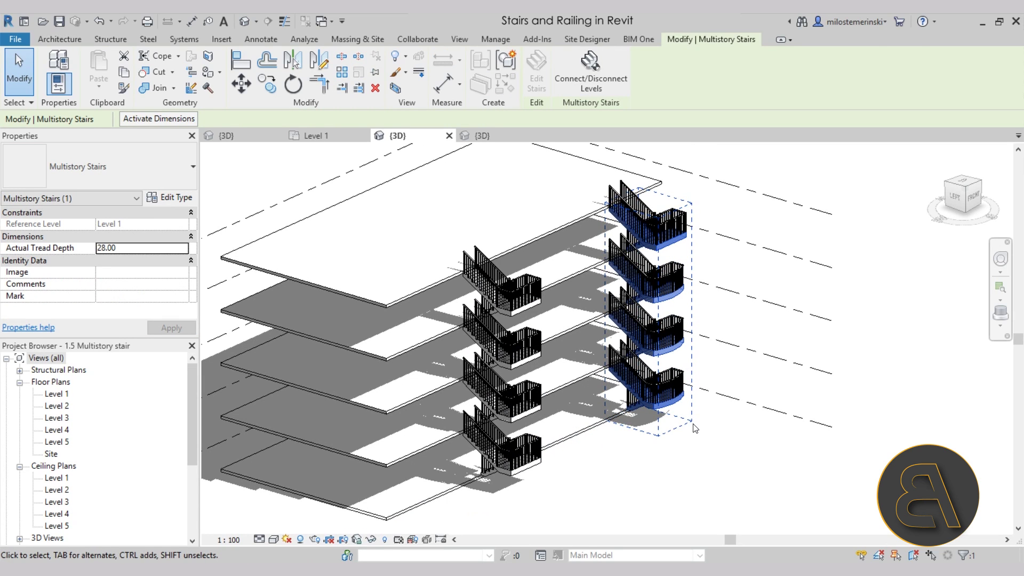
{"action": "left_click", "coordinate": [709, 463]}
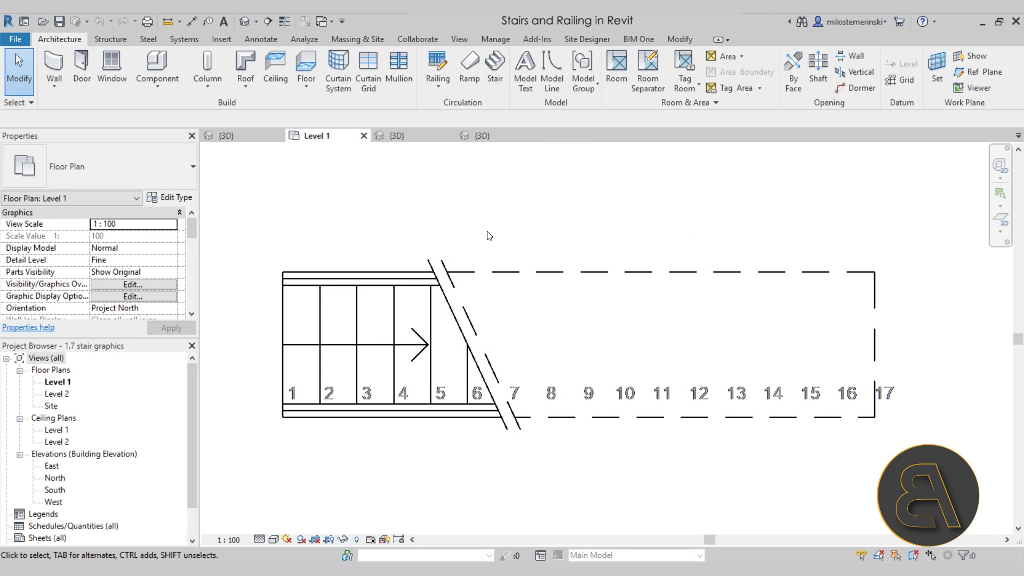
{"action": "middle_click_drag", "start_coordinate": [496, 231], "coordinate": [484, 223]}
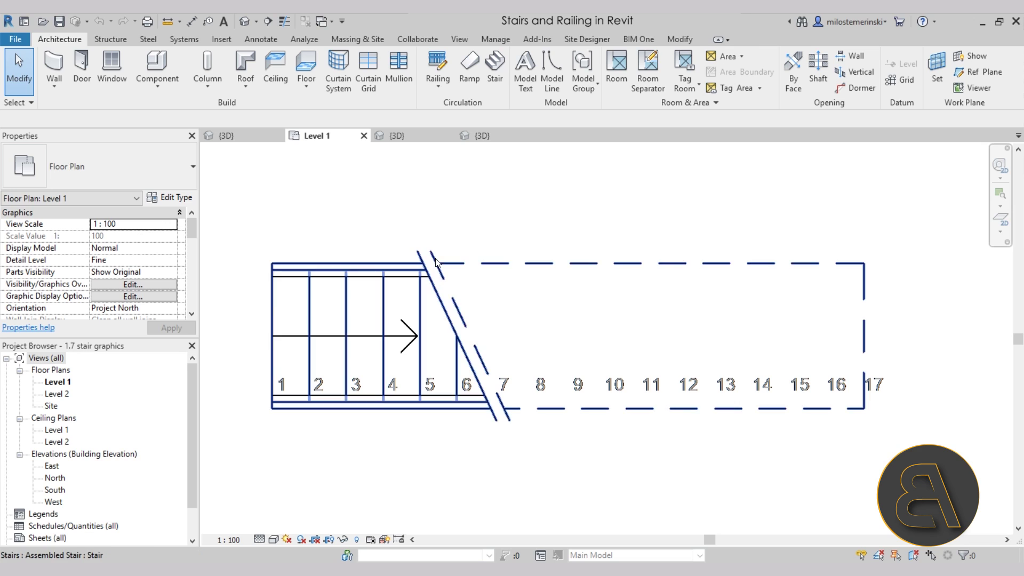
Switch to the double-run stair 3D view, select and clear the stair, and orbit and zoom around it.
{"action": "left_click", "coordinate": [227, 135]}
{"action": "middle_click_drag", "start_coordinate": [657, 321], "coordinate": [624, 346], "text": "shift"}
{"action": "left_click", "coordinate": [486, 425]}
{"action": "middle_click_drag", "start_coordinate": [432, 458], "coordinate": [467, 464], "text": "shift"}
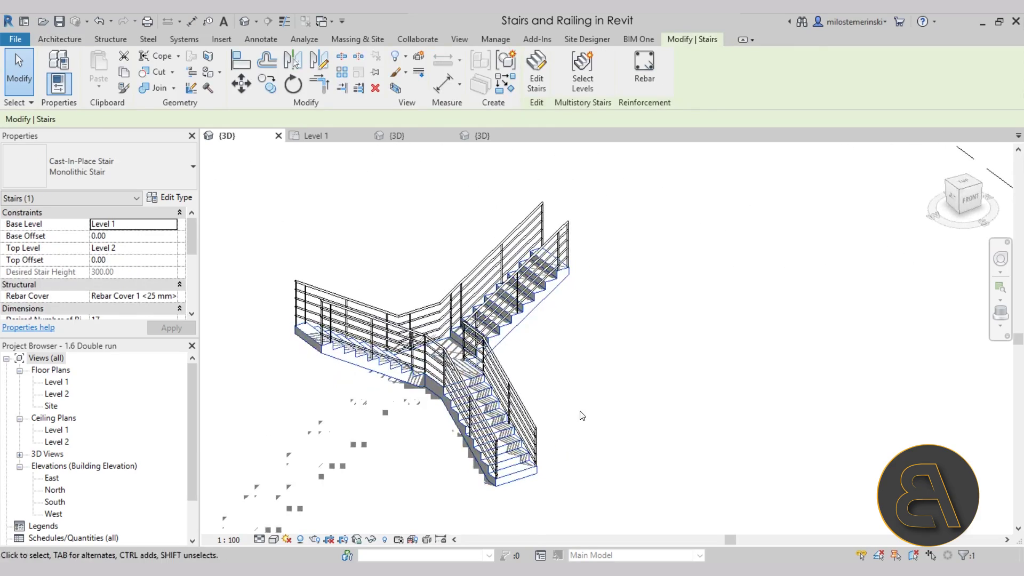
{"action": "key", "text": "Escape"}
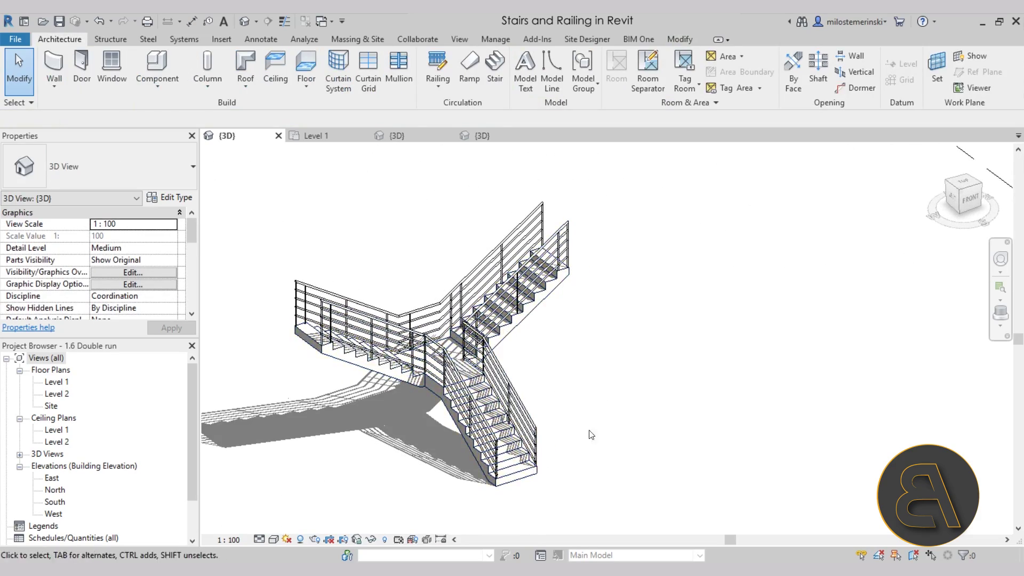
{"action": "middle_click_drag", "start_coordinate": [422, 365], "coordinate": [442, 406], "text": "shift"}
{"action": "scroll", "coordinate": [444, 454], "scroll_direction": "up", "scroll_amount": 2}
{"action": "middle_click_drag", "start_coordinate": [446, 453], "coordinate": [460, 418], "text": "shift"}
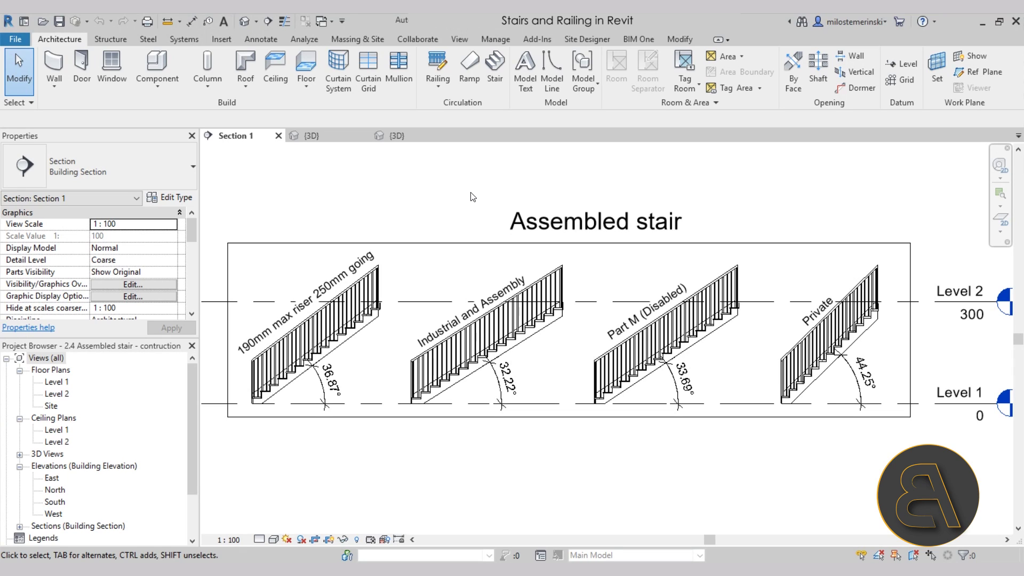
Review the stair types for the 190mm max riser 250mm going stair, then open the 2.3 Precast stair 3D view.
{"action": "left_click", "coordinate": [387, 321]}
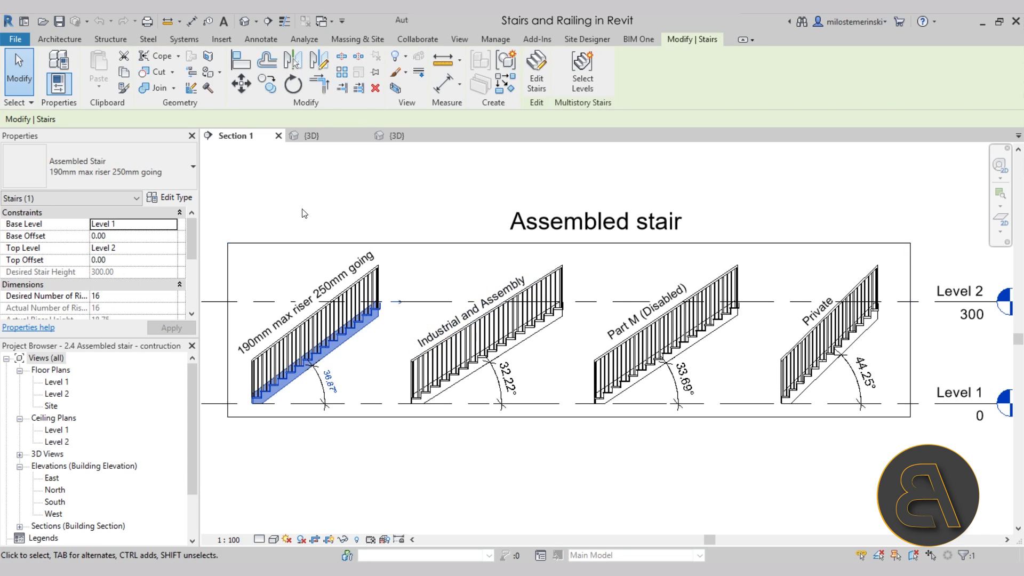
{"action": "left_click", "coordinate": [148, 168]}
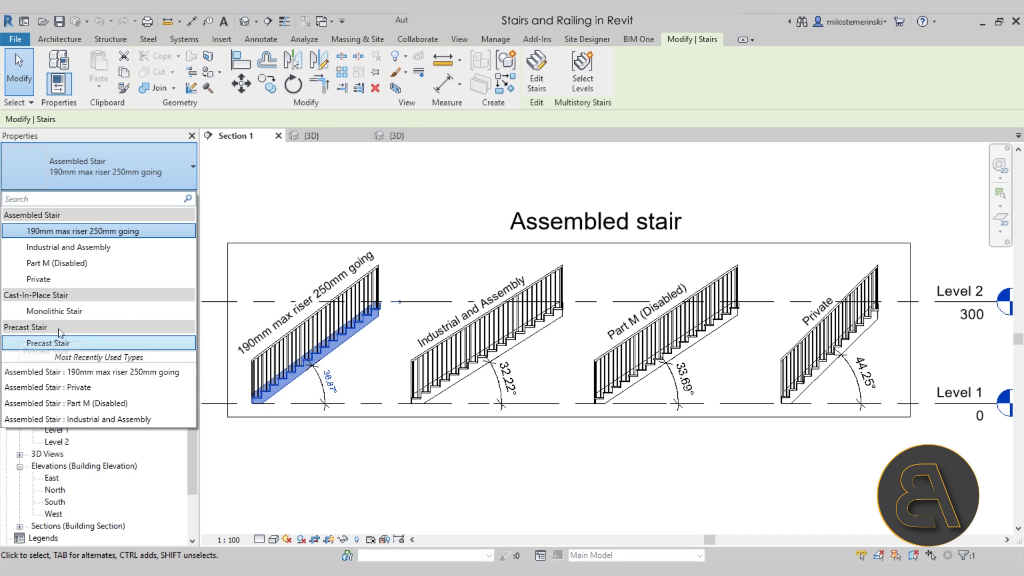
{"action": "left_click", "coordinate": [245, 222]}
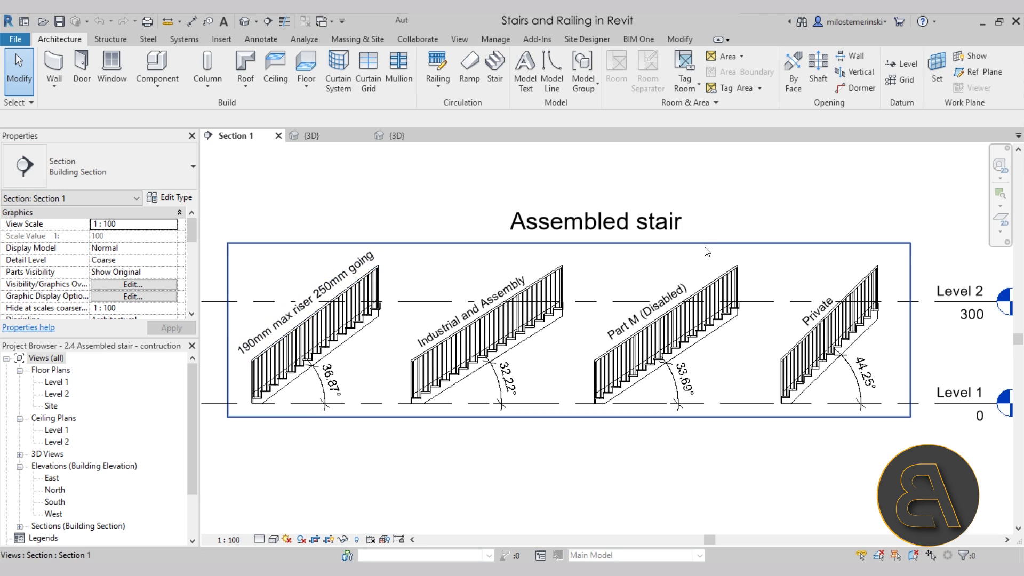
{"action": "left_click", "coordinate": [309, 136]}
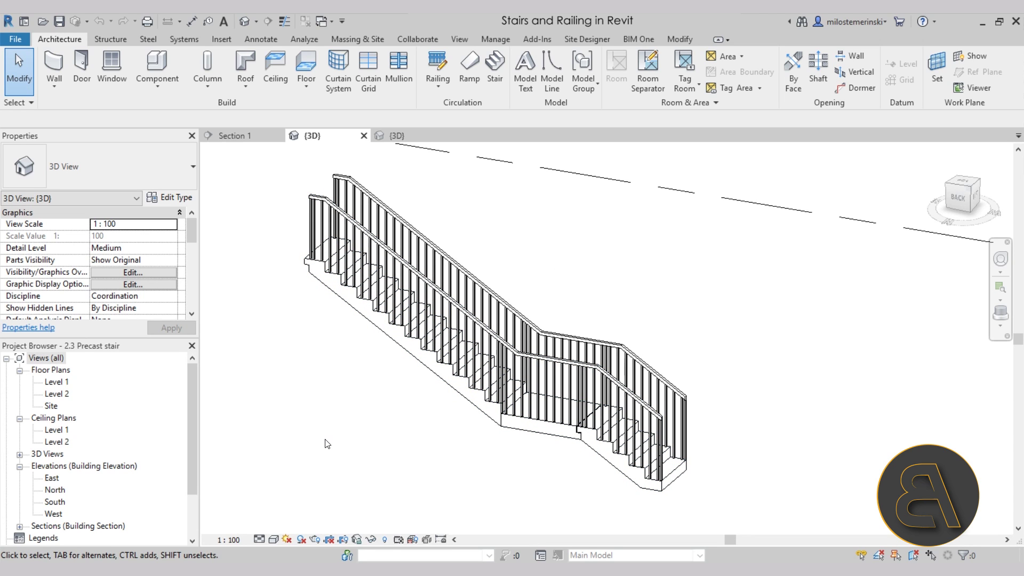
Switch to the monolithic stair 3D view, then pan it left and zoom in.
{"action": "left_click", "coordinate": [392, 136]}
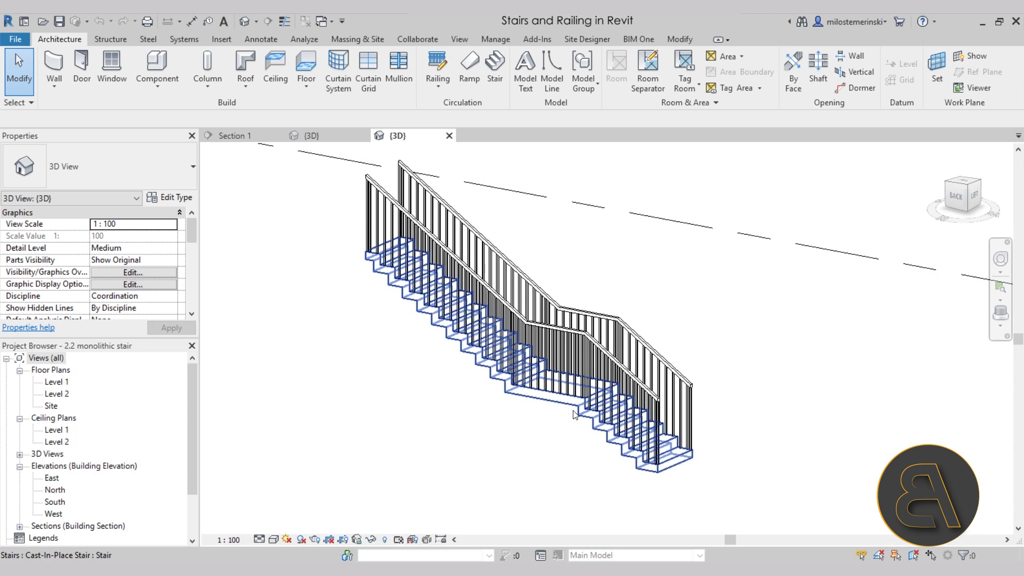
{"action": "middle_click_drag", "start_coordinate": [746, 349], "coordinate": [666, 317]}
{"action": "scroll", "coordinate": [710, 322], "scroll_direction": "up", "scroll_amount": 1}
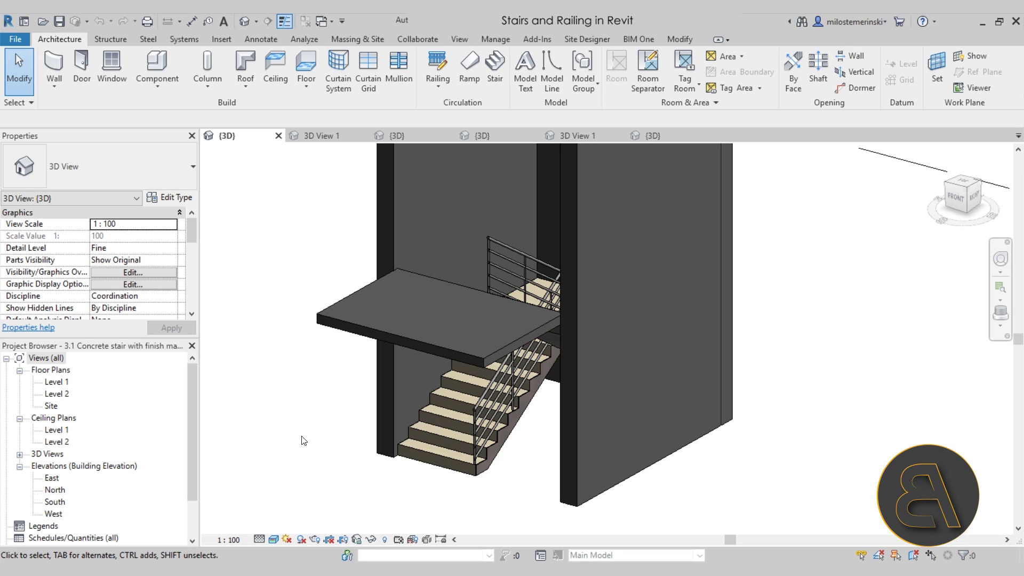
Orbit and zoom around the concrete stairwell, then switch to 3D View 1 of the 3.4 zigzag stair.
{"action": "middle_click_drag", "start_coordinate": [277, 458], "coordinate": [461, 476], "text": "shift"}
{"action": "scroll", "coordinate": [489, 414], "scroll_direction": "up", "scroll_amount": 8}
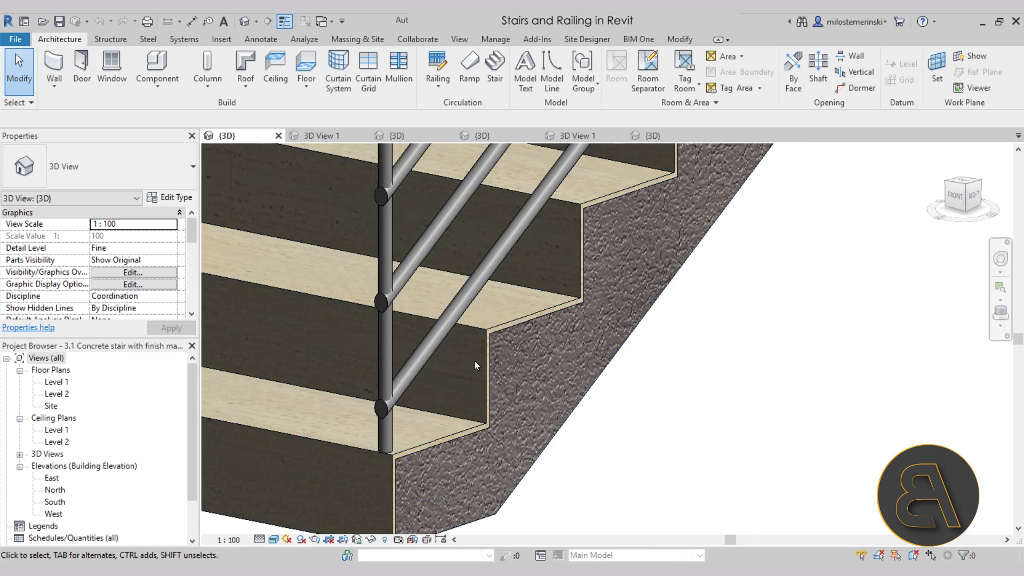
{"action": "scroll", "coordinate": [462, 331], "scroll_direction": "down", "scroll_amount": 8}
{"action": "middle_click_drag", "start_coordinate": [462, 331], "coordinate": [396, 398], "text": "shift"}
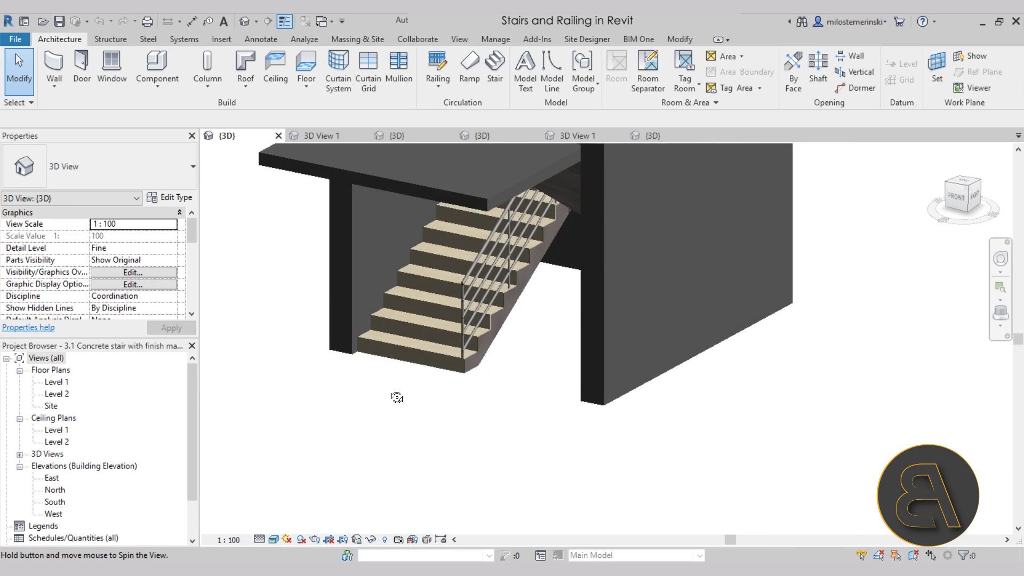
{"action": "scroll", "coordinate": [548, 395], "scroll_direction": "down", "scroll_amount": 4}
{"action": "middle_click_drag", "start_coordinate": [549, 395], "coordinate": [469, 533], "text": "shift"}
{"action": "scroll", "coordinate": [470, 535], "scroll_direction": "up", "scroll_amount": 4}
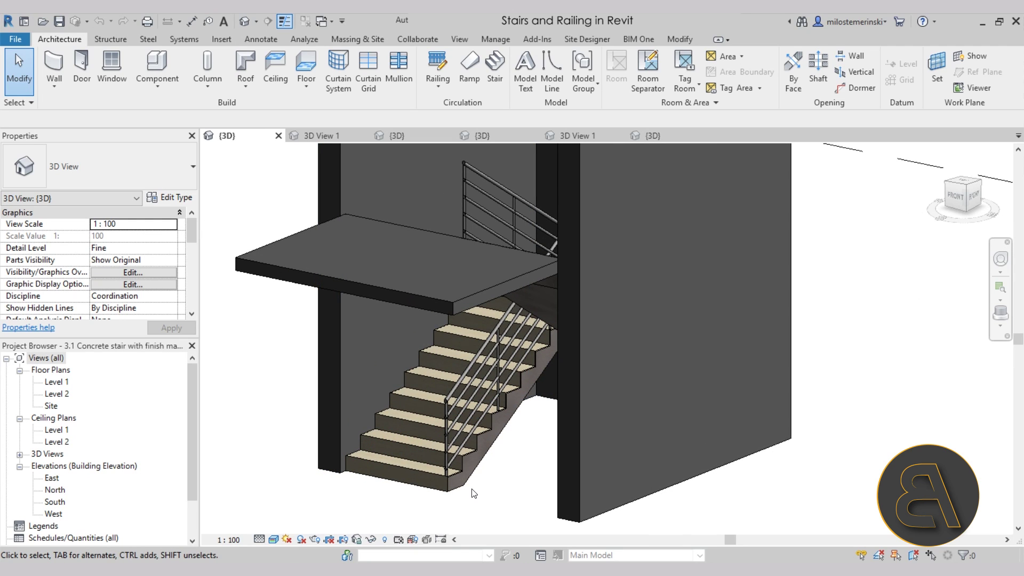
{"action": "left_click", "coordinate": [318, 136]}
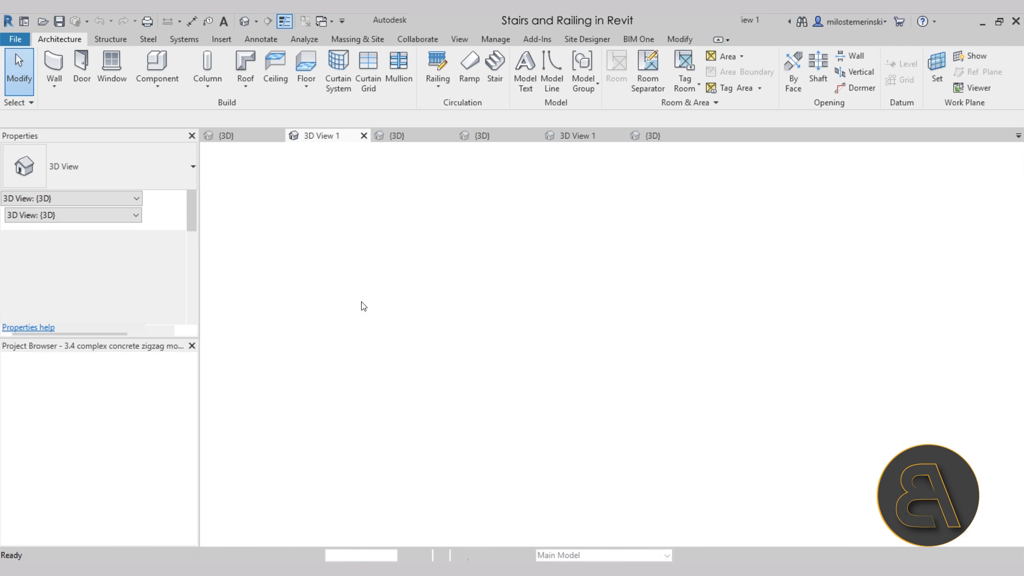